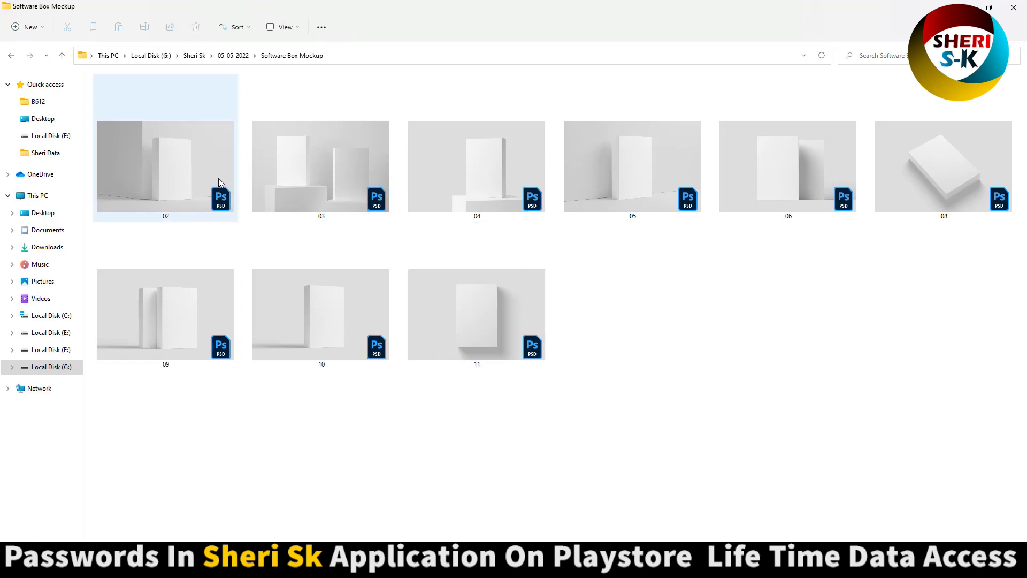
Open 02.psd from the Software Box Mockup folder in Photoshop
left_click(201, 189)
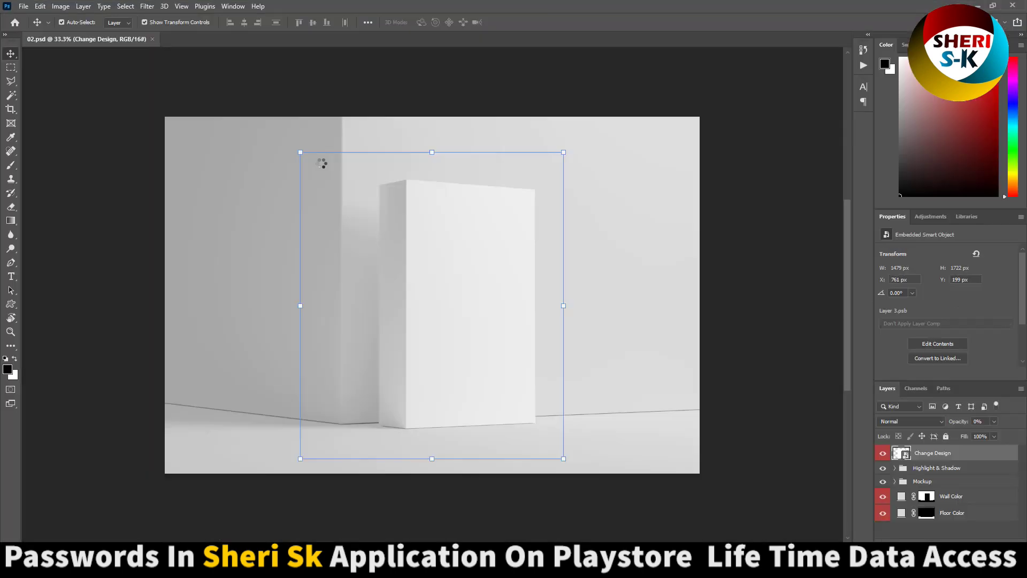
Recolour the Floor Color fill layer to a near-black shade
left_click(953, 502)
left_click(925, 521)
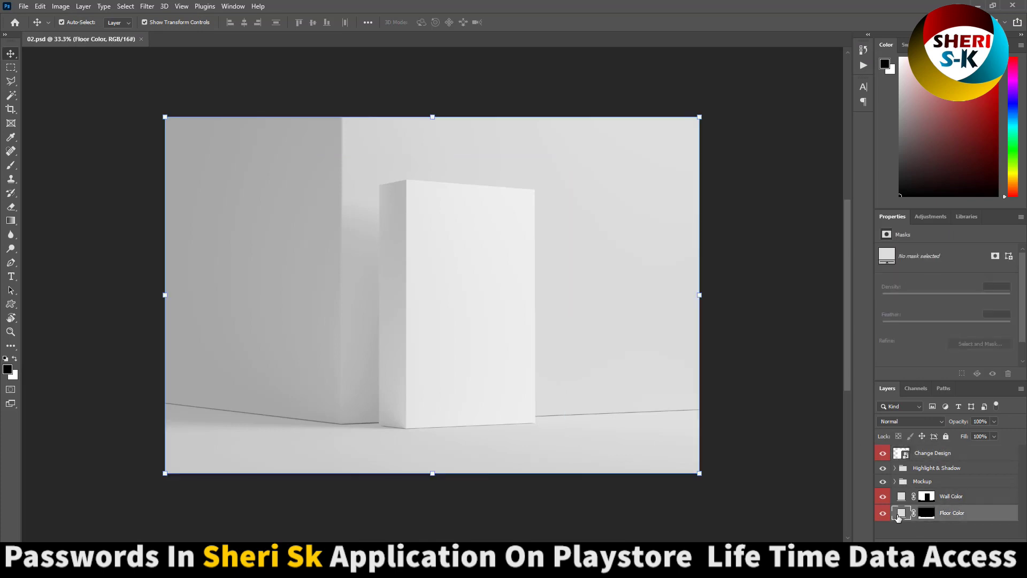
double_click(900, 516)
left_click(850, 456)
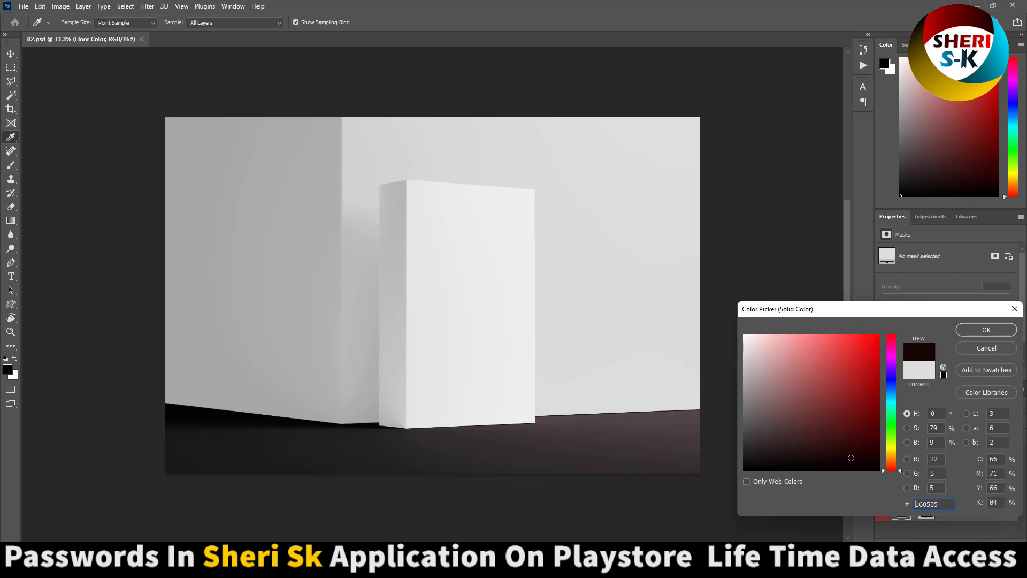
left_click(986, 329)
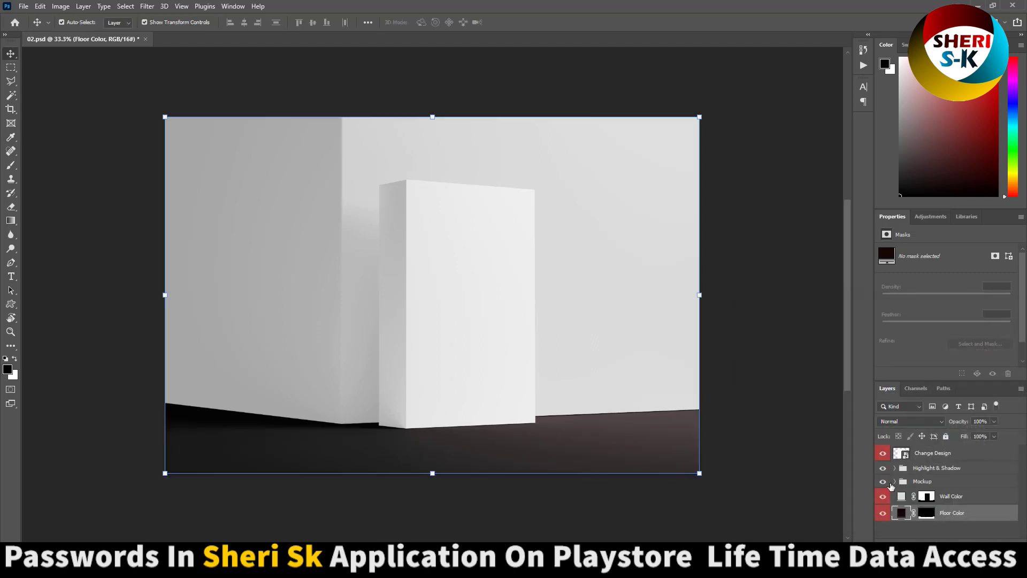
Recolour the Wall Color fill layer to dark red 7c4b4b, then deselect all layers
left_click(901, 498)
double_click(901, 498)
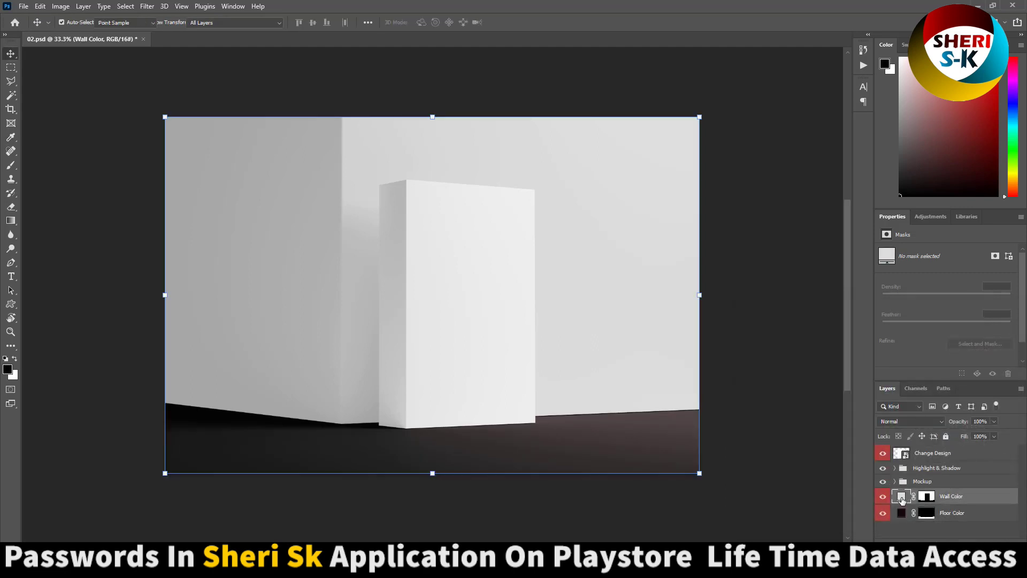
left_click(806, 385)
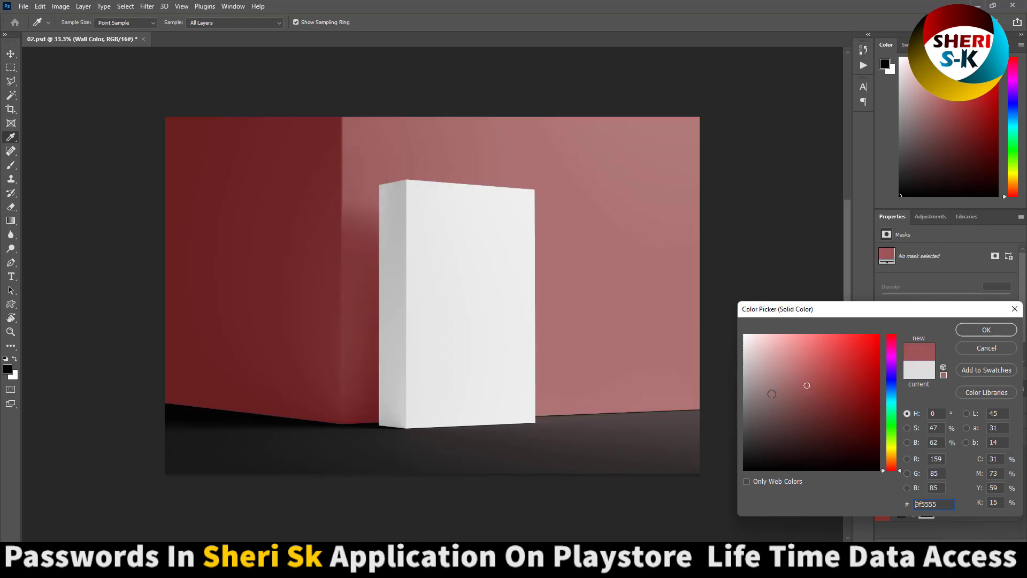
left_click(797, 404)
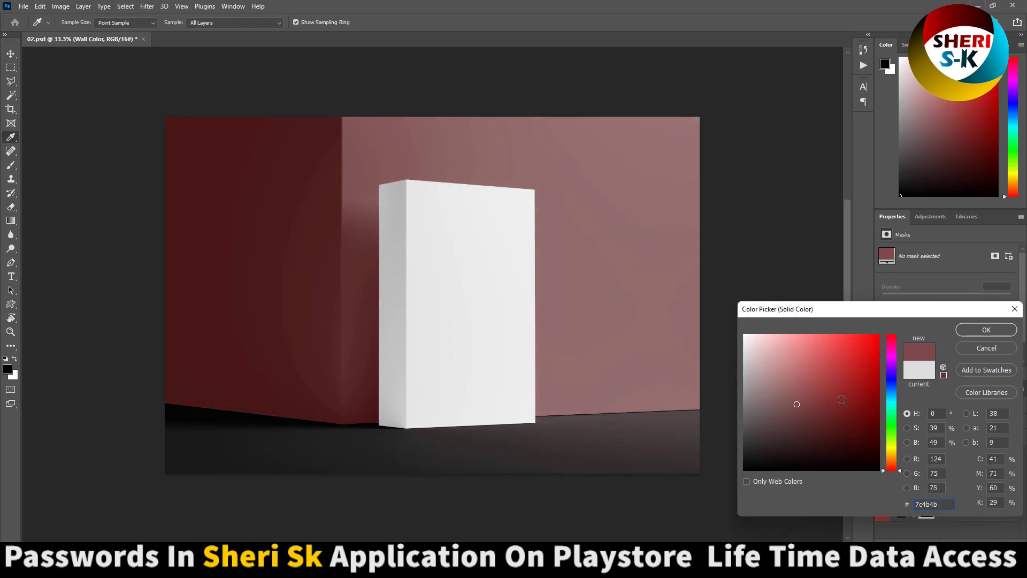
left_click(980, 326)
key("v")
key("ctrl+alt+a")
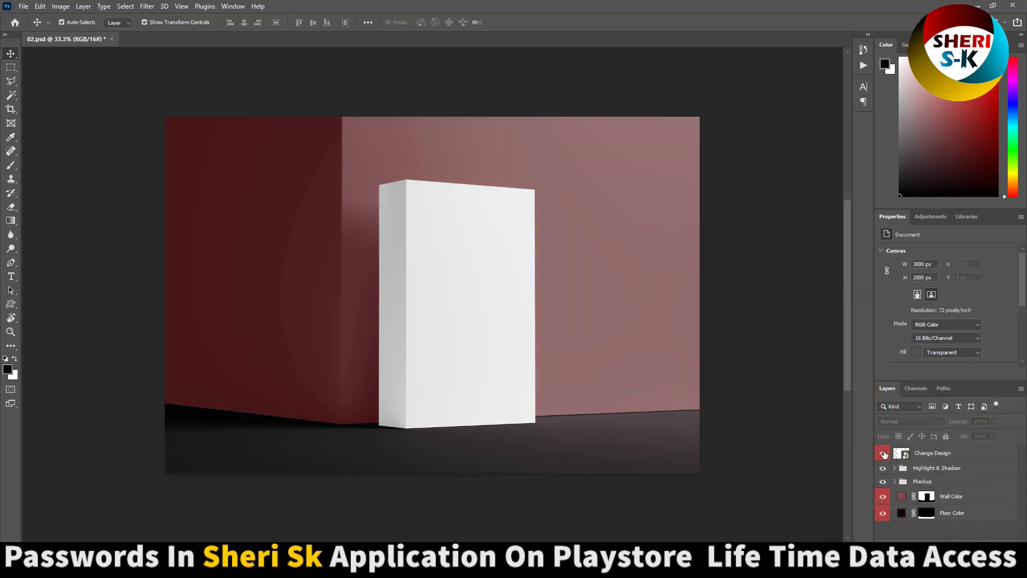
Open the Change Design smart object, then open sdf.jpg from Girls > Dark Backgrounds
left_click(939, 454)
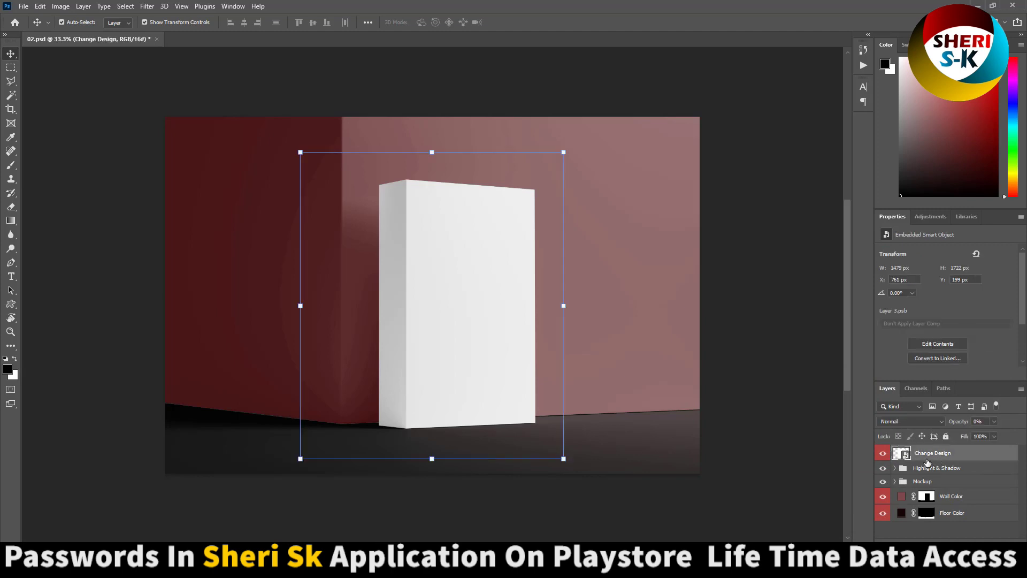
double_click(901, 455)
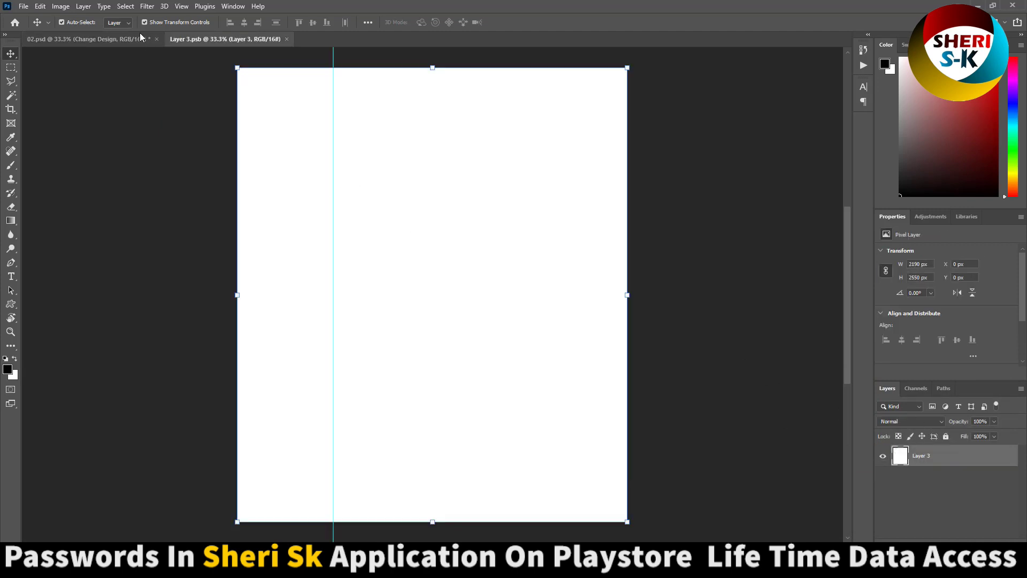
left_click(24, 7)
left_click(36, 30)
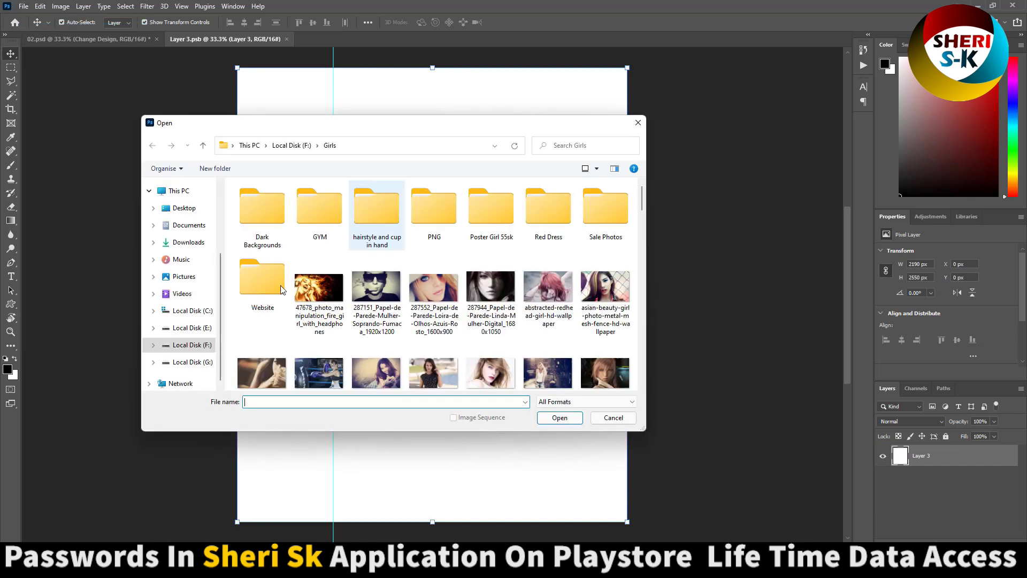
left_click(361, 287)
scroll(357, 286, "down", 2)
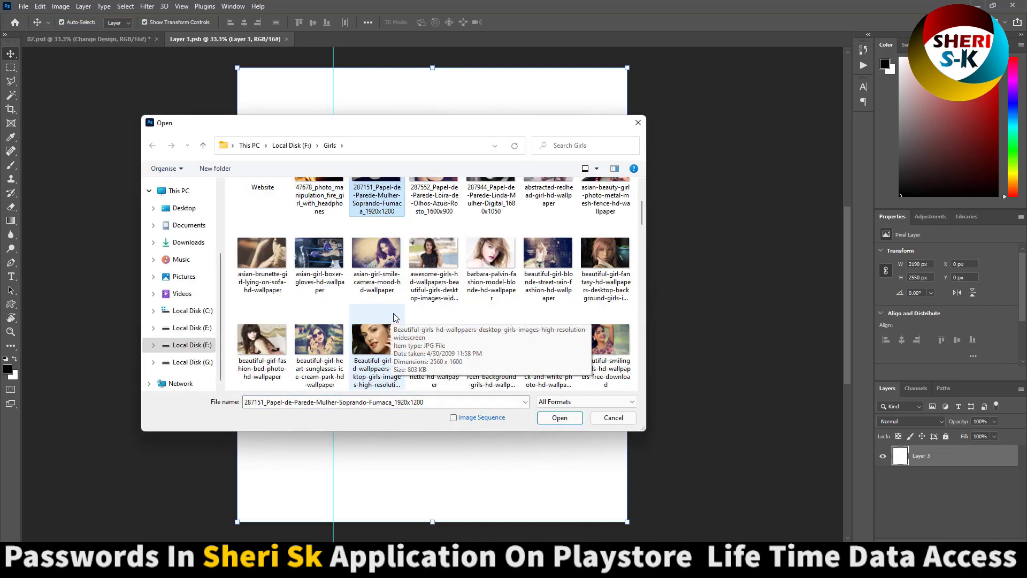
scroll(357, 287, "up", 2)
double_click(261, 204)
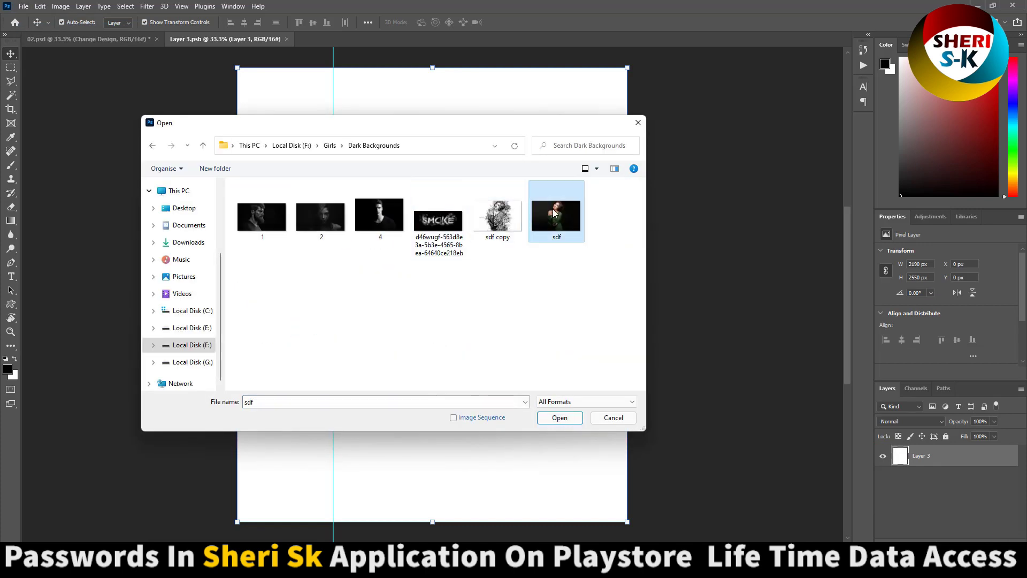
double_click(553, 211)
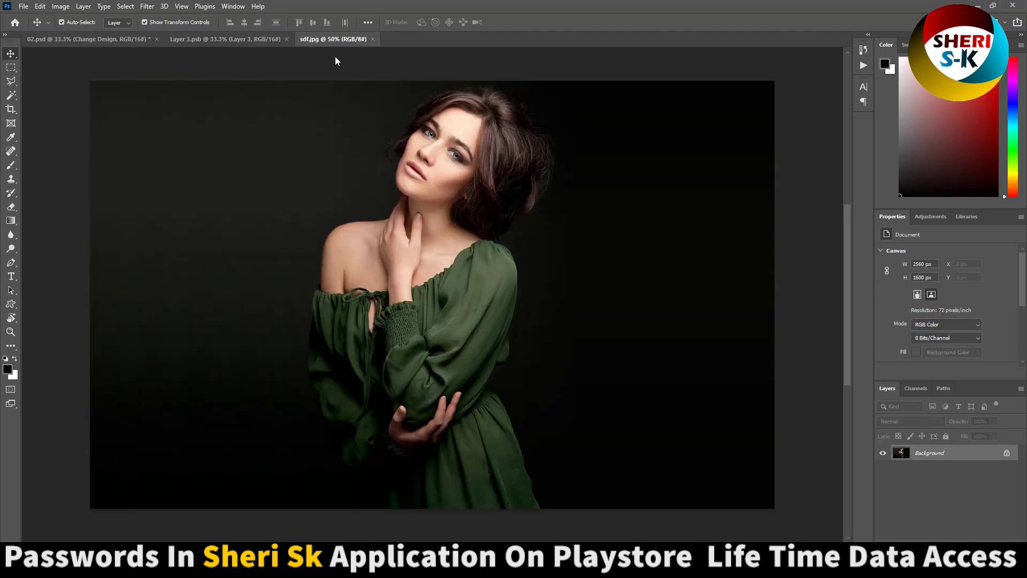
Drag sdf.jpg into the design, scale it to fill the canvas, and save
left_click_drag(335, 39, 509, 148)
left_click_drag(754, 245, 360, 264)
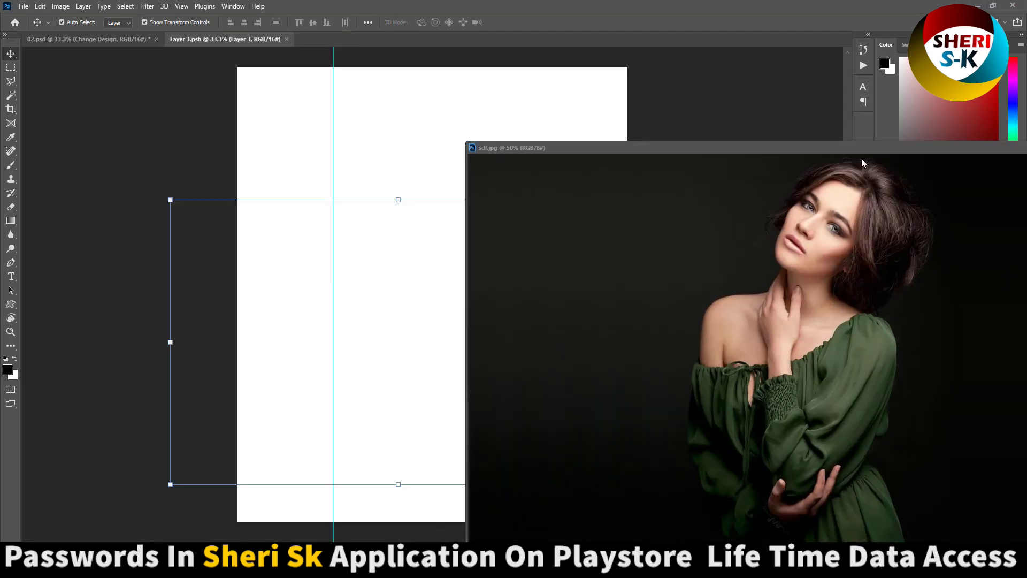
left_click(822, 160)
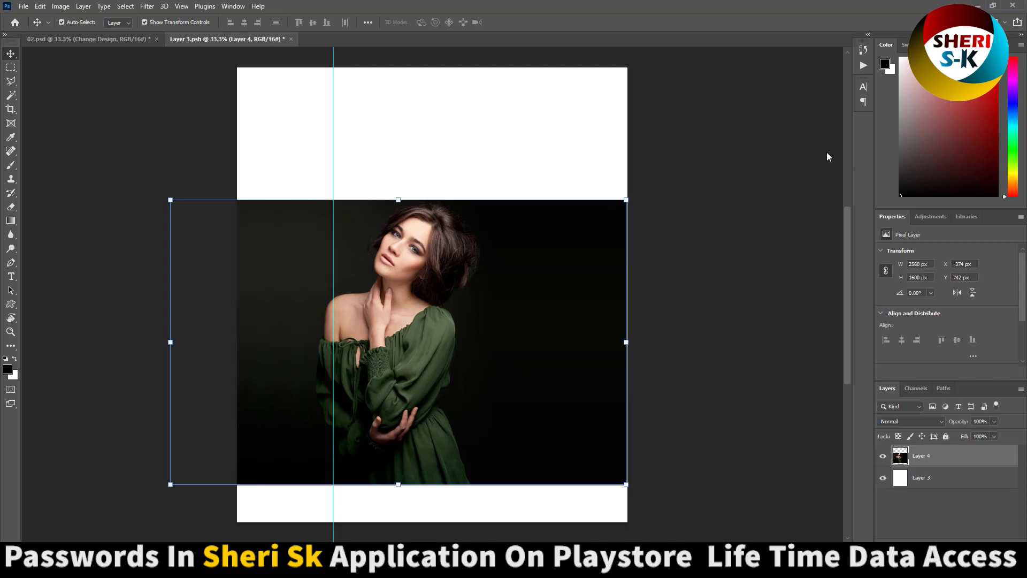
key("ctrl+minus")
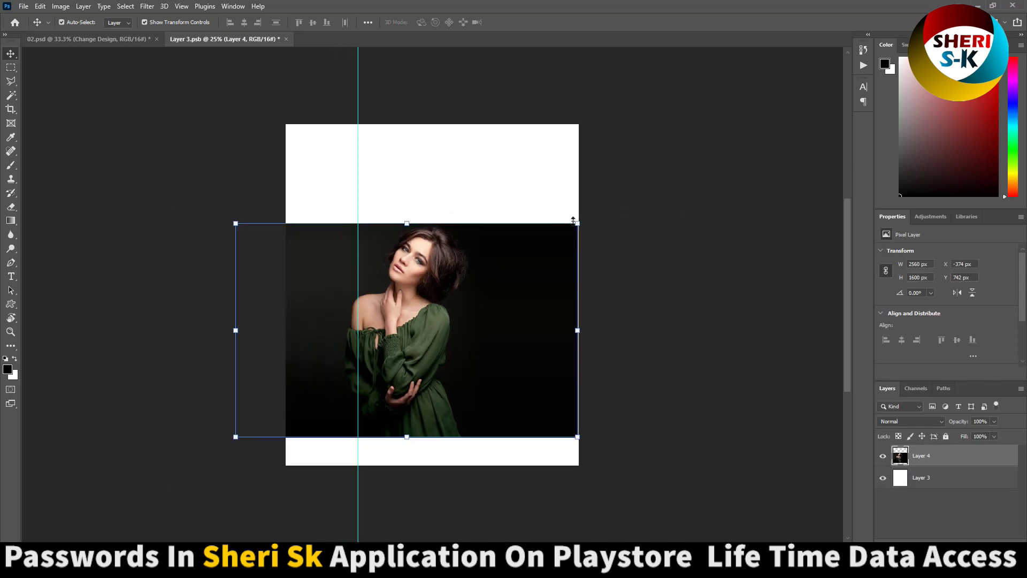
left_click_drag(577, 223, 762, 107)
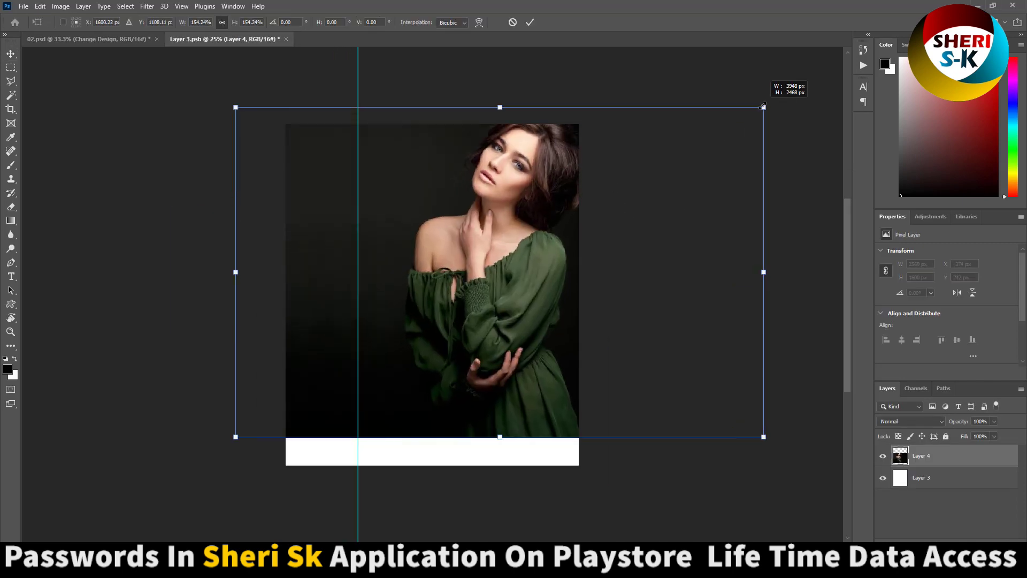
left_click_drag(235, 437, 184, 468)
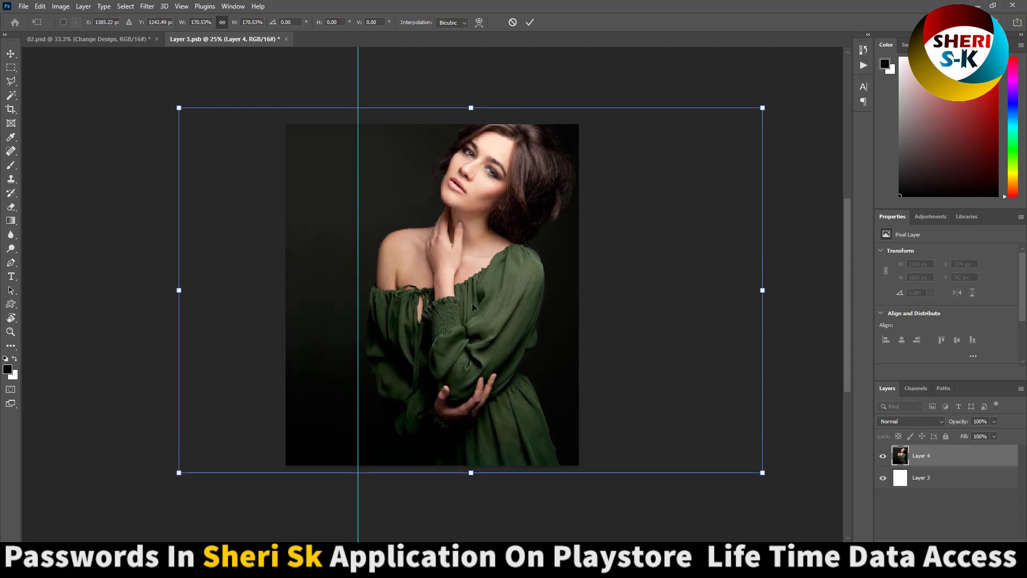
left_click_drag(472, 302, 442, 323)
key("Return")
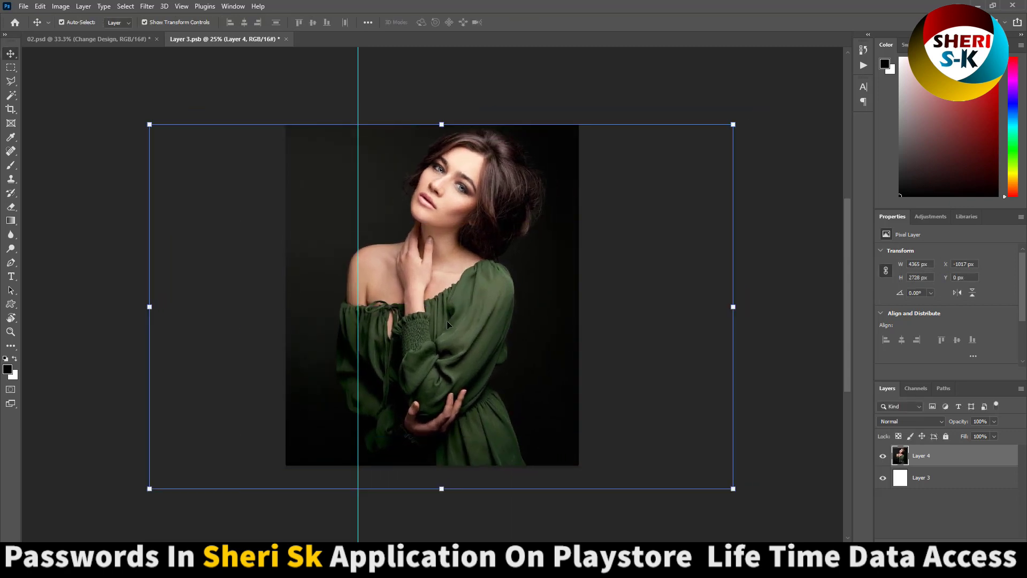
key("ctrl+s")
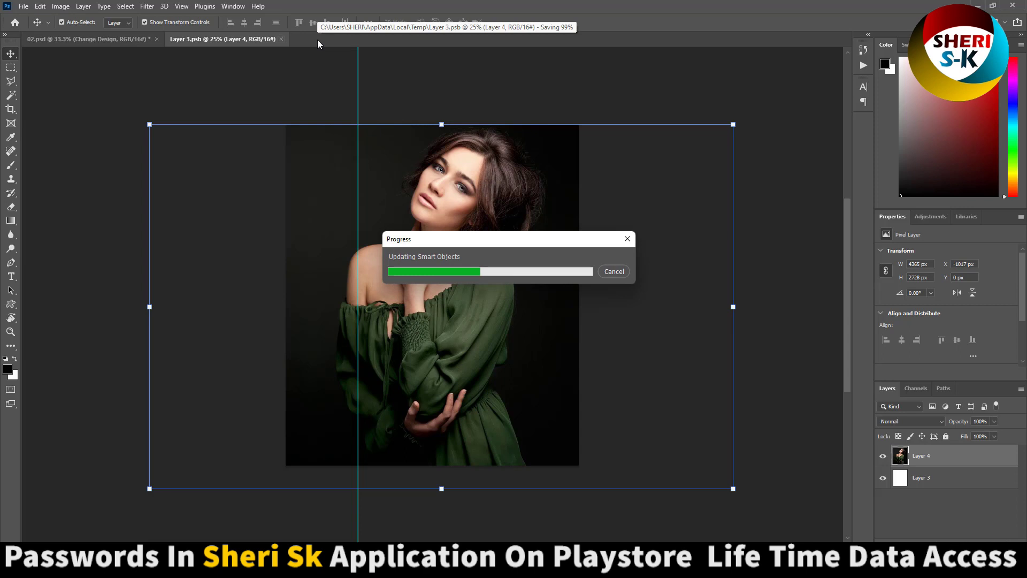
Close Layer 3.psb, then close 02.psd and answer its save prompt
left_click(282, 38)
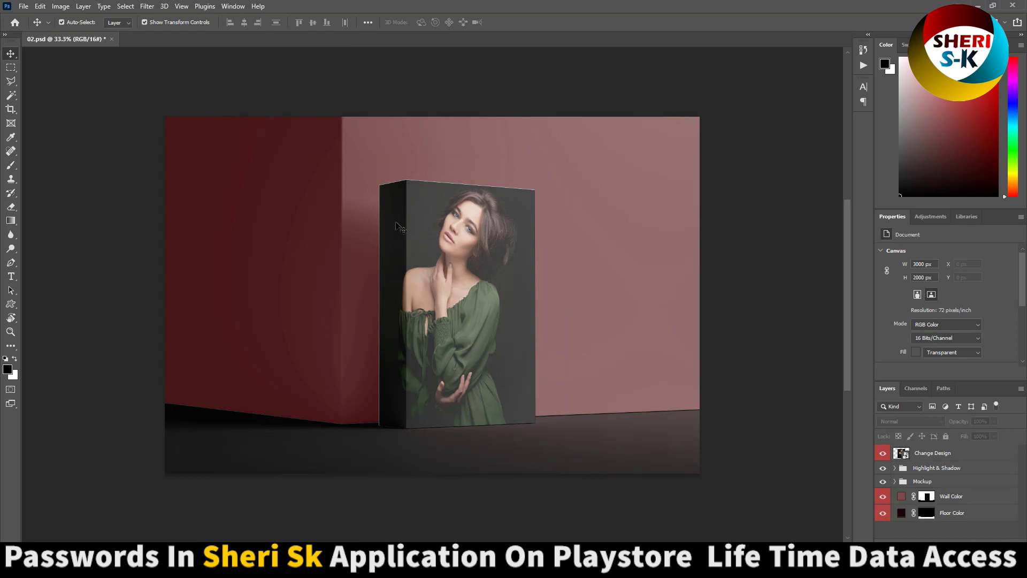
left_click(111, 38)
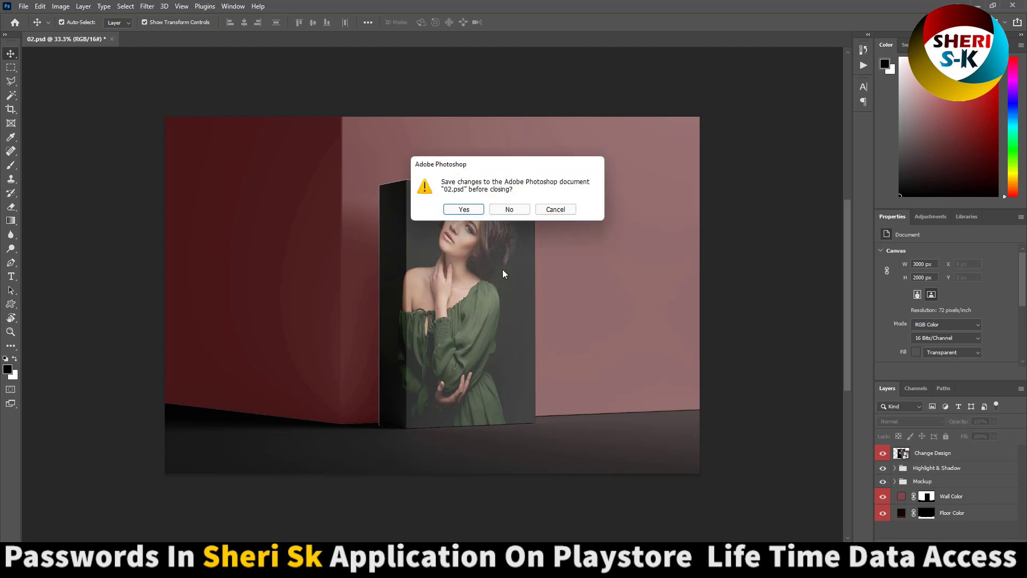
left_click(508, 209)
Browse mockups 03, 04 and 06, then open 08.psd in Photoshop
left_click(482, 566)
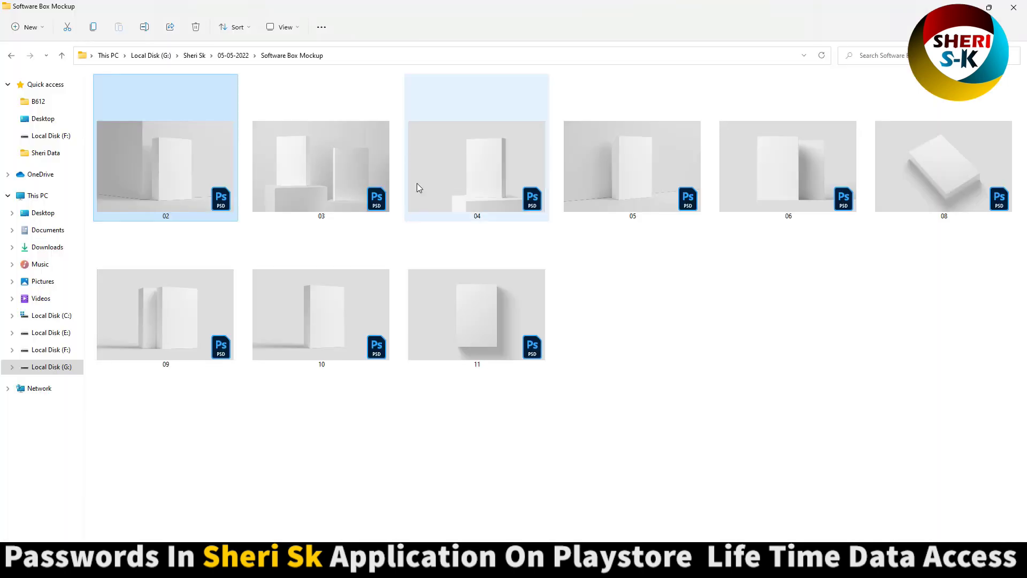
left_click(352, 205)
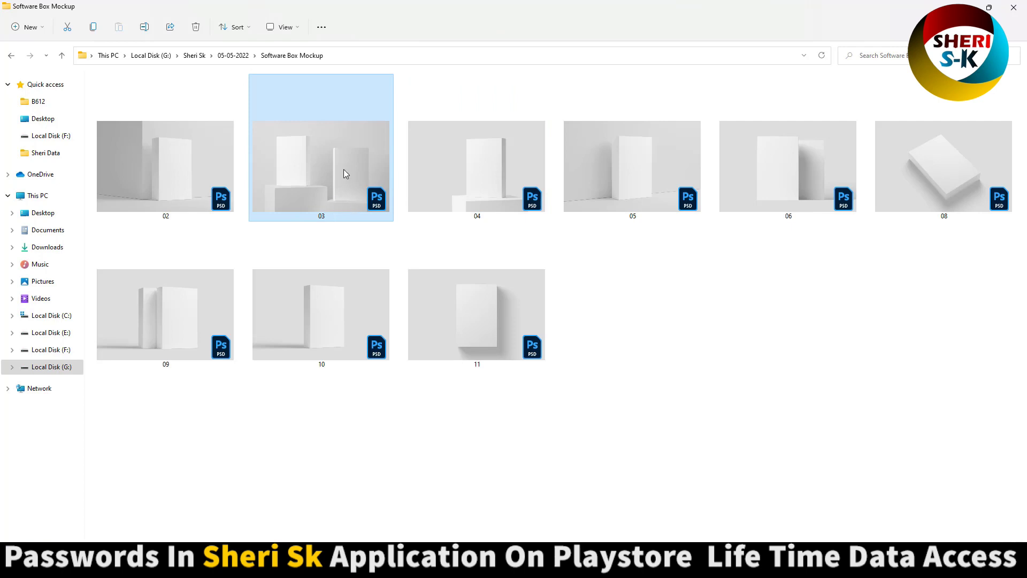
left_click(464, 183)
left_click(775, 176)
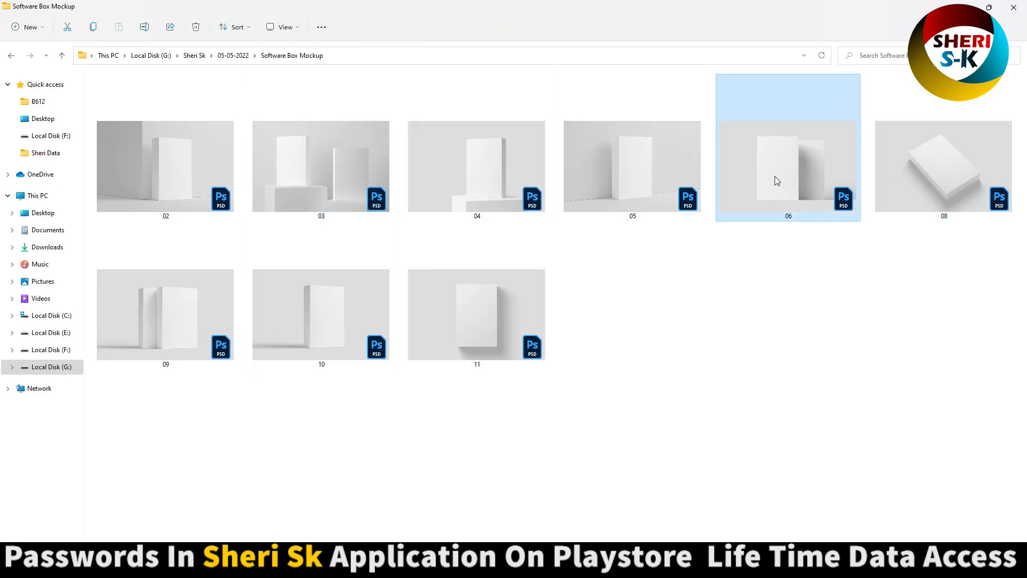
double_click(918, 182)
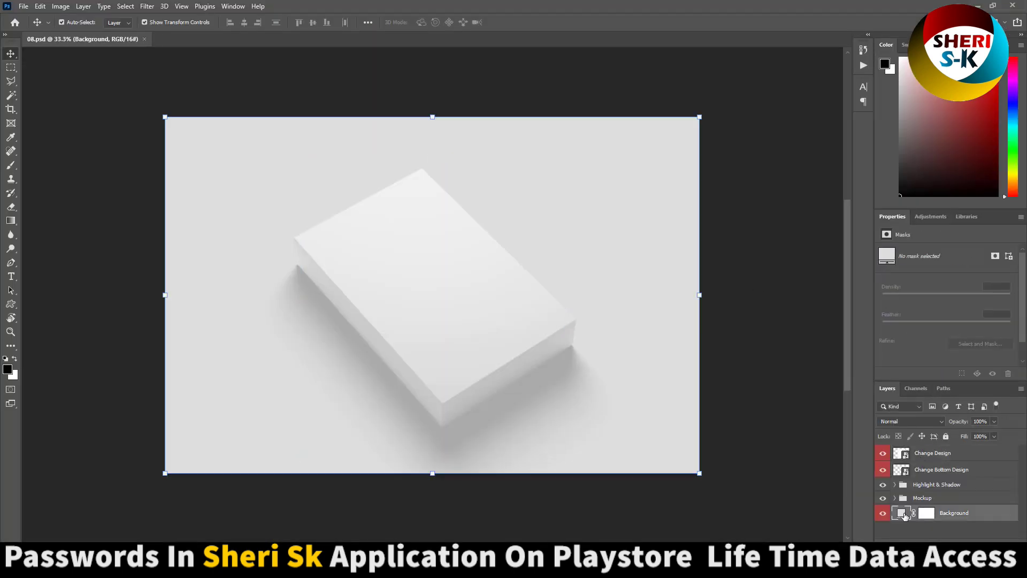
Recolour the Background fill layer to a dark, muted purple
double_click(905, 514)
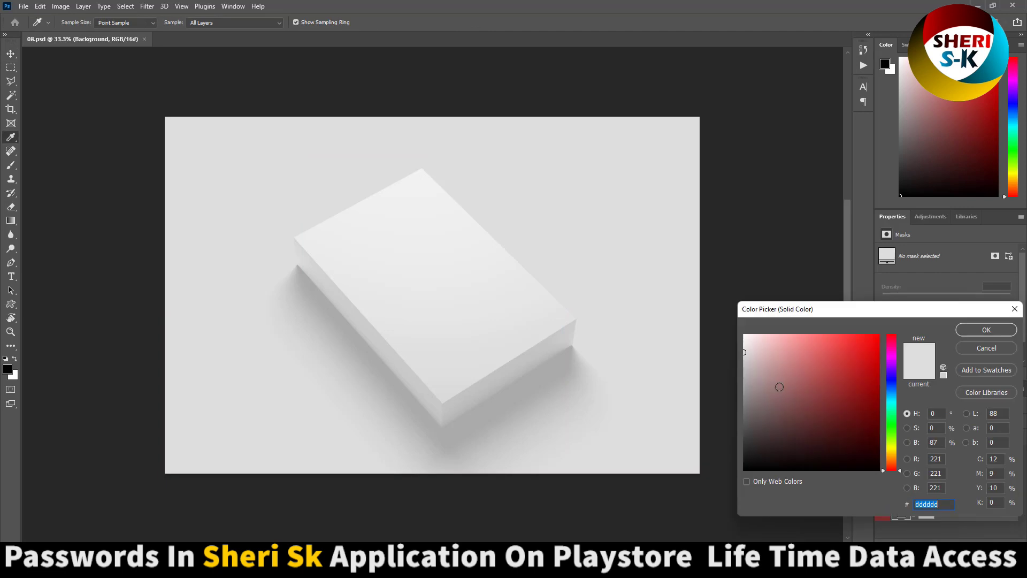
mouse_move(778, 385)
left_mouse_down()
mouse_move(774, 460)
mouse_move(779, 411)
left_mouse_up()
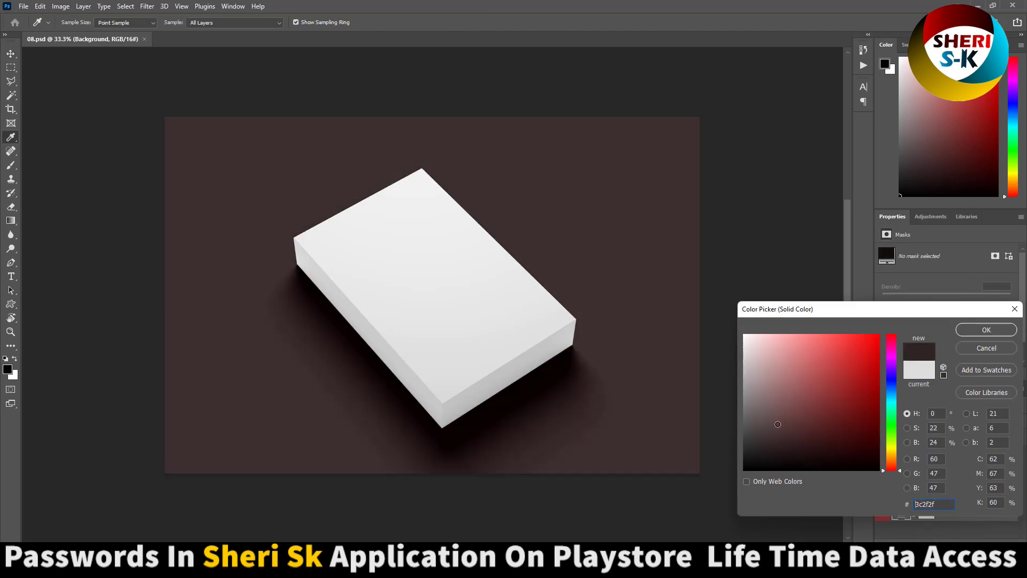
left_click_drag(887, 389, 889, 354)
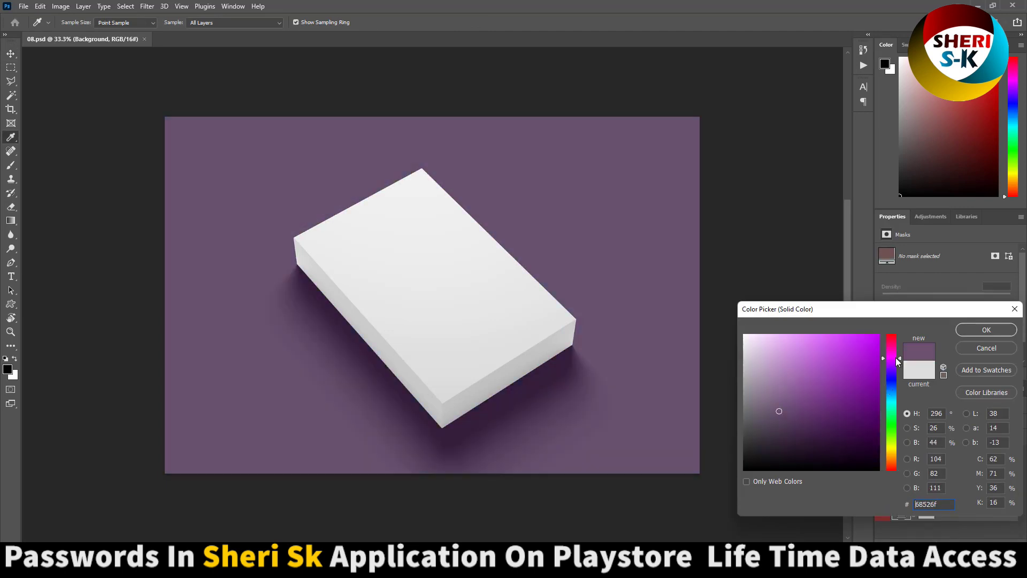
left_click(1006, 333)
key("v")
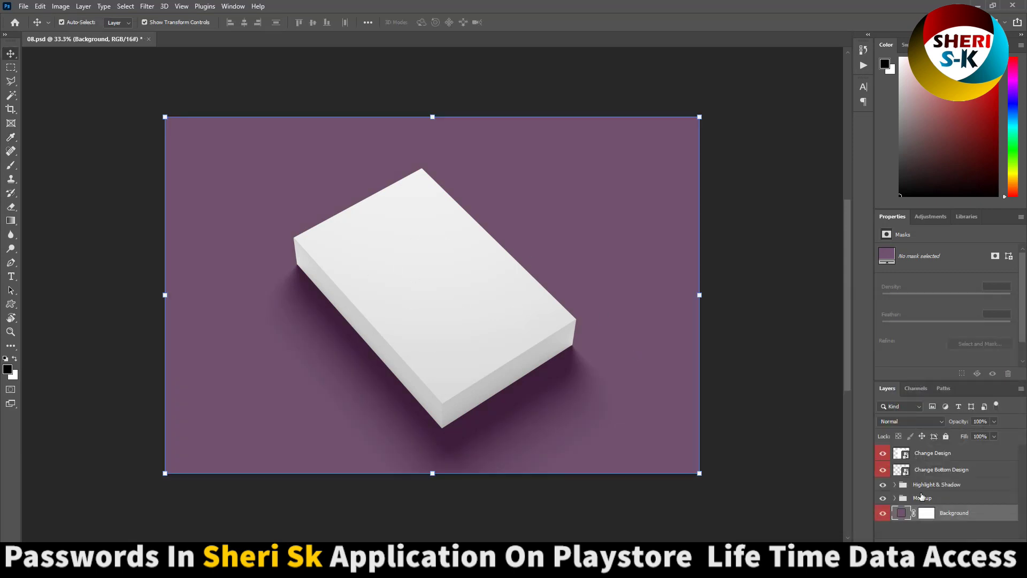
Check the Change Design and Change Bottom Design layers, then close 08.psd via the save prompt
left_click(933, 454)
left_click(923, 474)
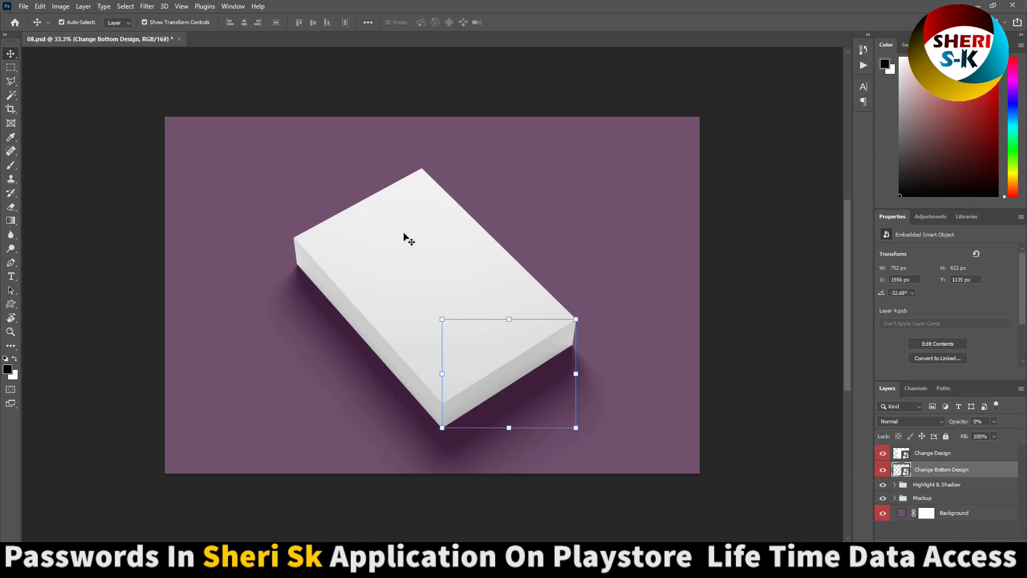
left_click(179, 39)
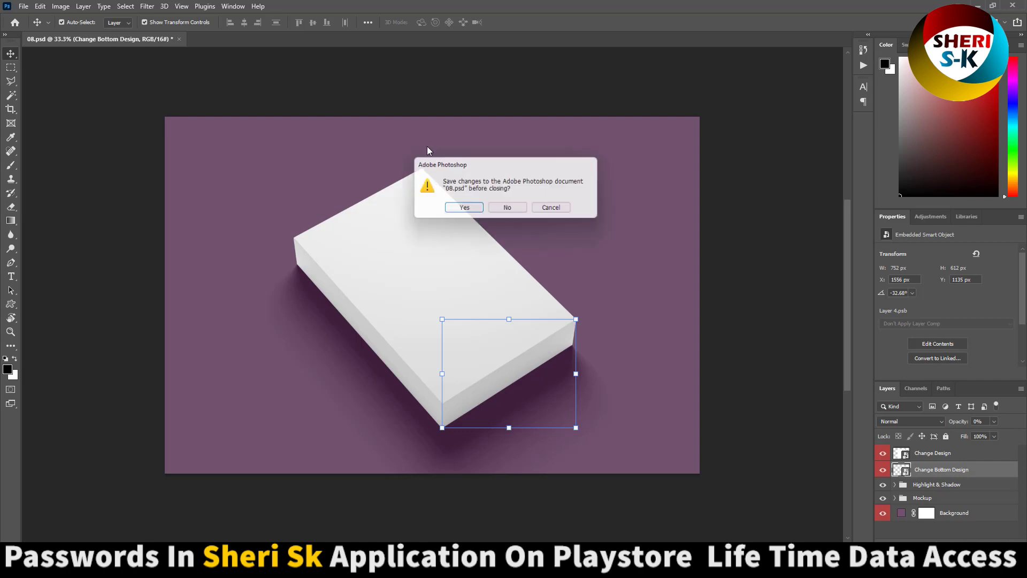
left_click(510, 208)
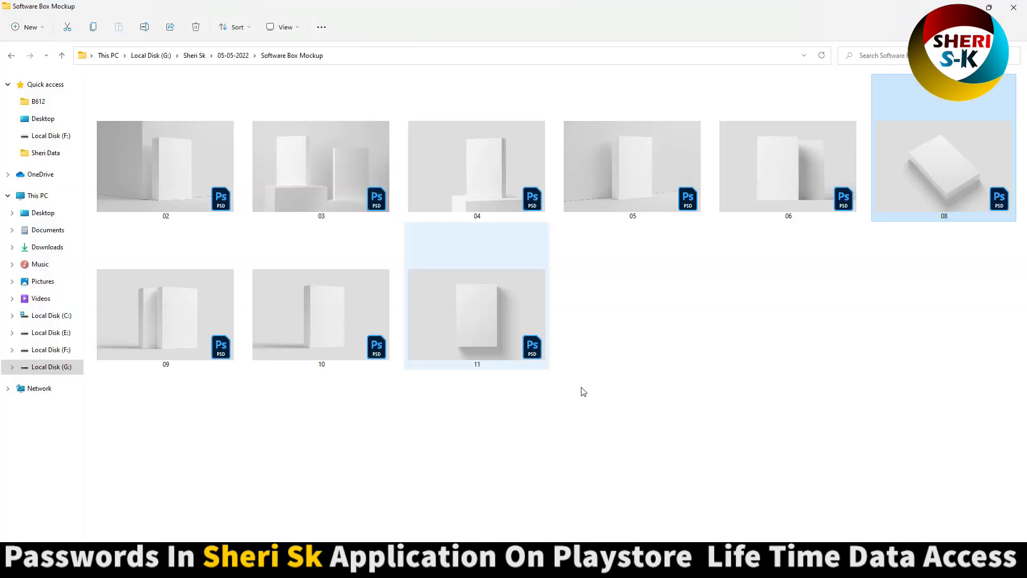